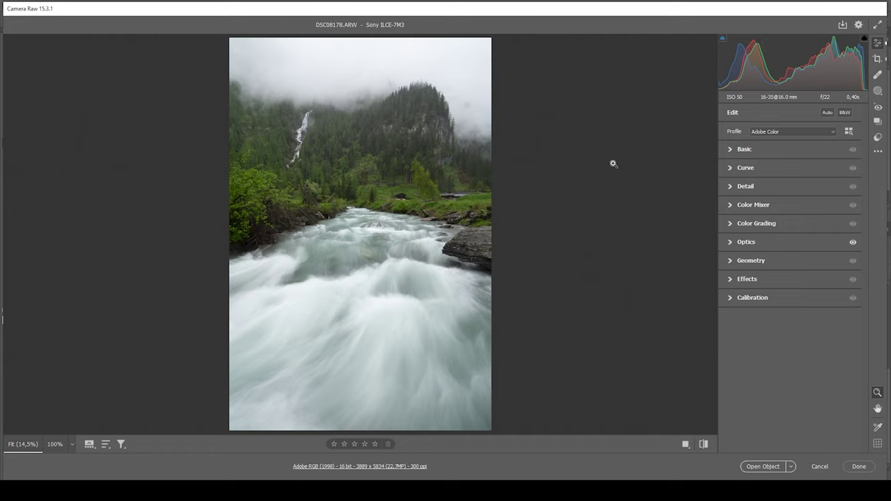
- Switch to the Adobe Standard profile; set Exposure -0.70, Shadows +8, Whites +23, Blacks +7
left_click(778, 132)
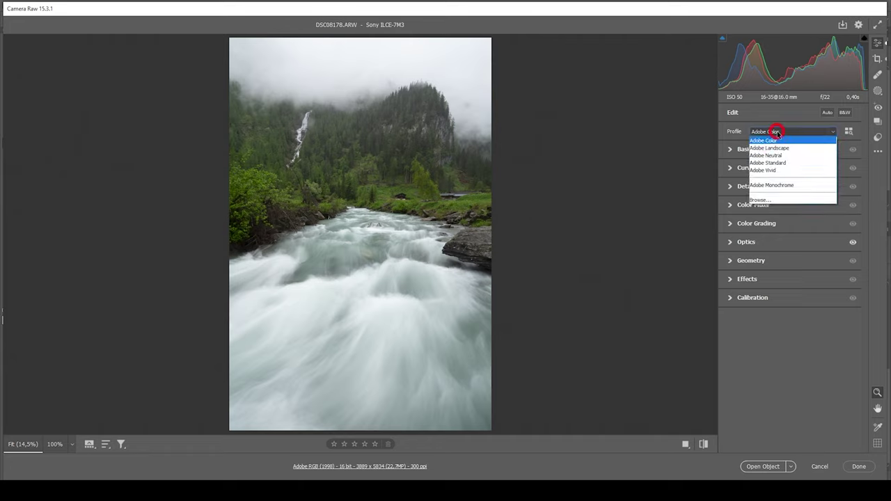
left_click(778, 162)
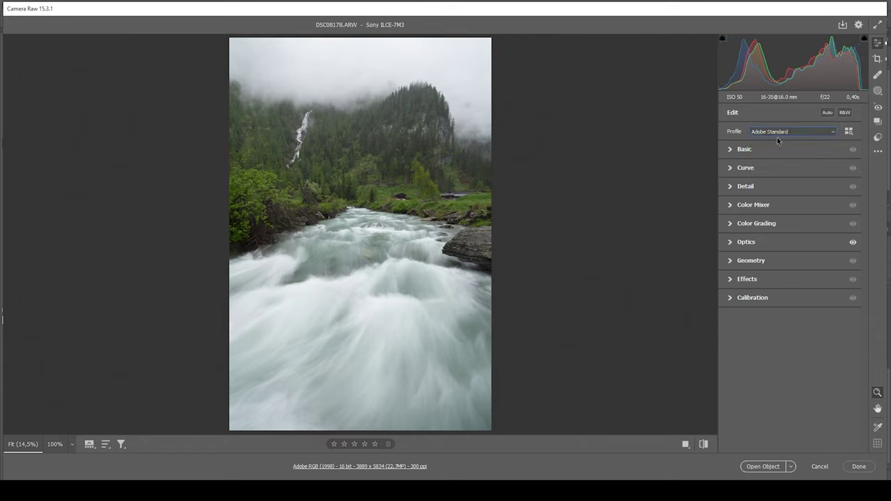
left_click(729, 151)
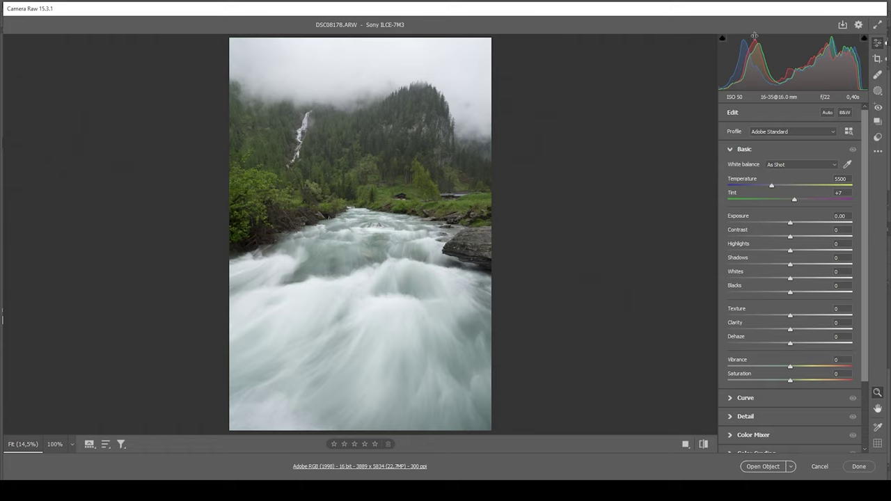
mouse_move(727, 61)
left_click_drag(790, 222, 781, 223)
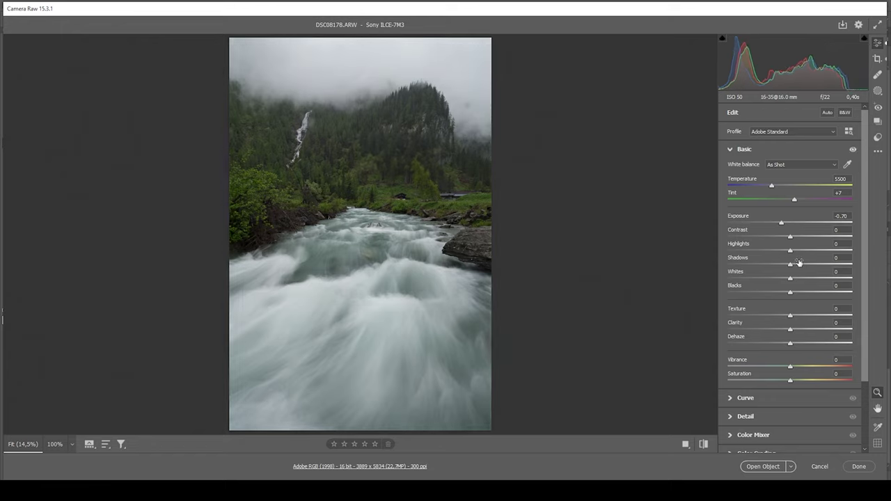
left_click_drag(791, 266, 805, 280)
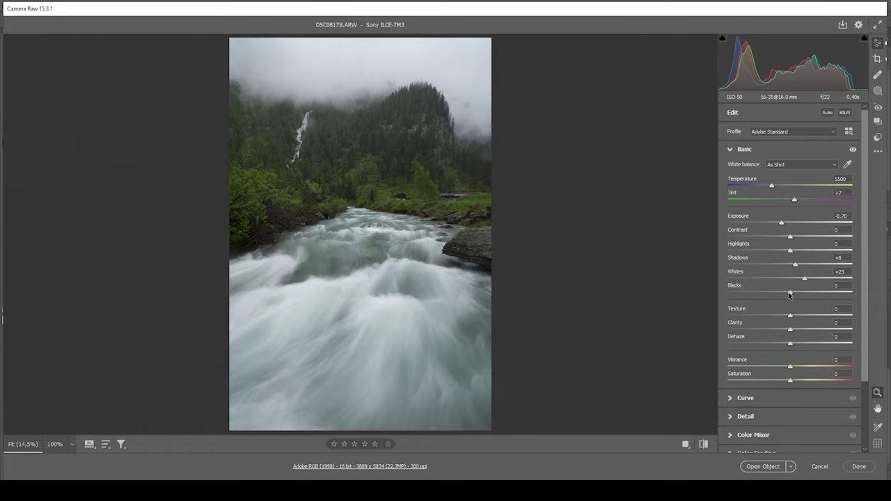
left_click_drag(790, 295, 799, 294)
- Set Texture +4, Clarity -7, Dehaze -9, Vibrance +11, Saturation +6, then compare before/after
left_click_drag(791, 318, 793, 319)
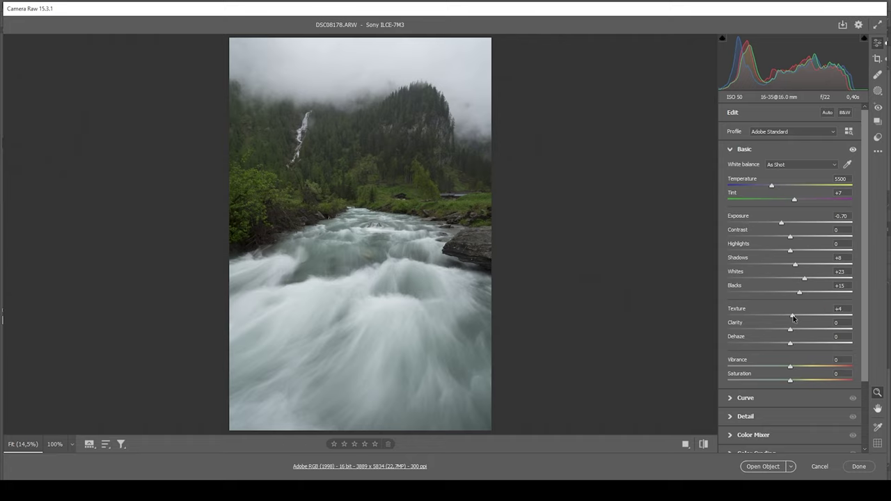
left_click_drag(790, 330, 785, 332)
left_click_drag(791, 344, 785, 345)
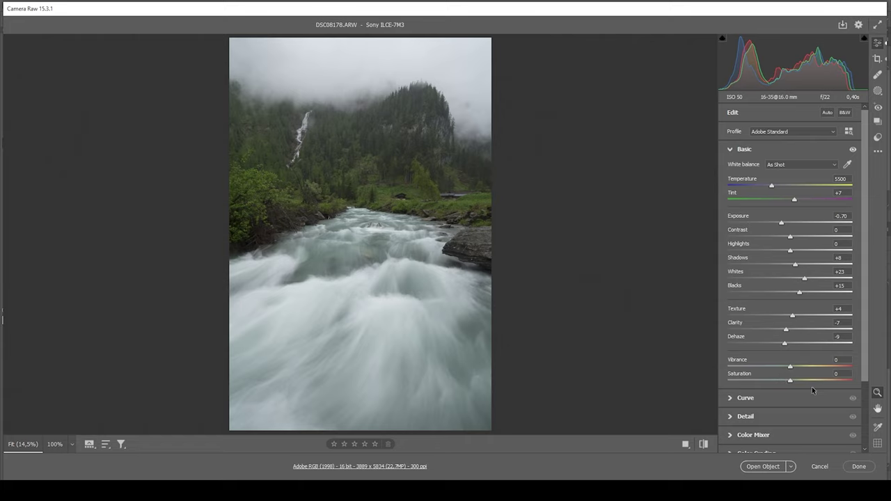
left_click_drag(791, 367, 792, 382)
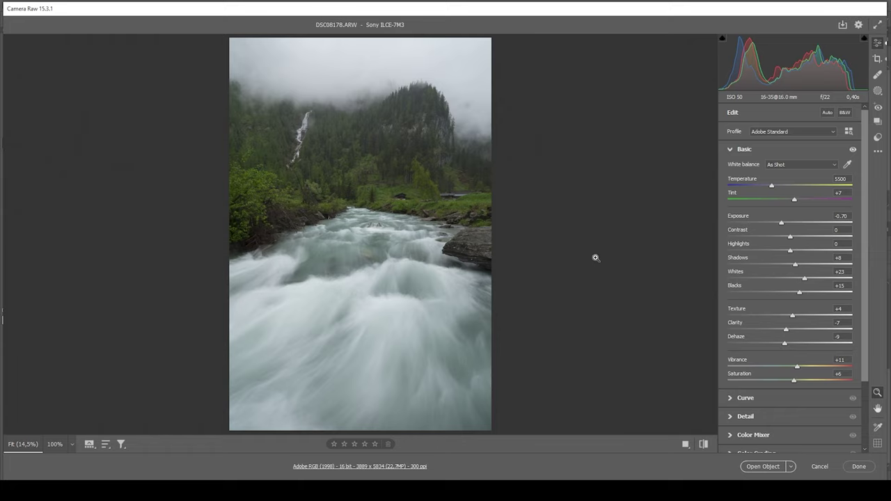
left_click(704, 446)
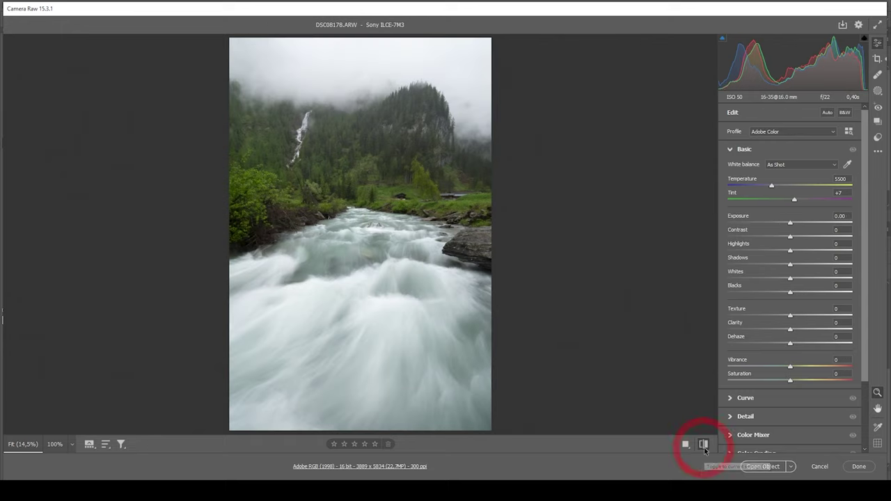
left_click(704, 446)
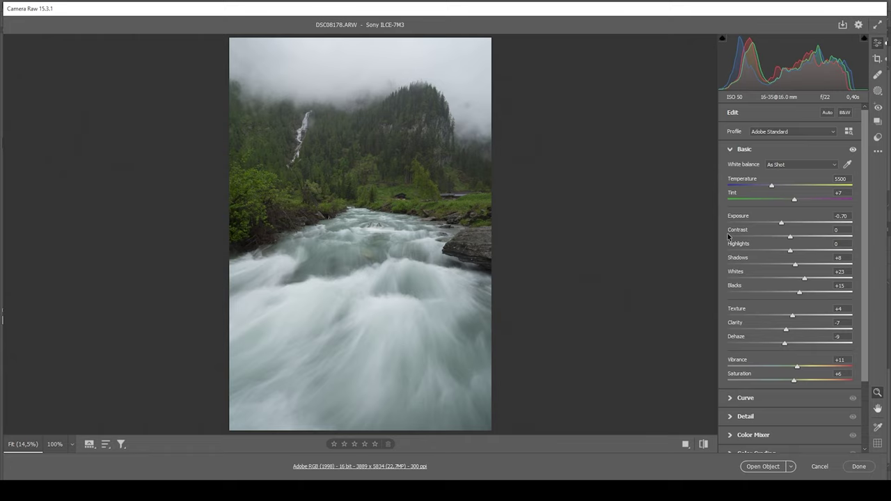
- Draw a linear gradient mask up over the foreground river and hide its overlay
left_click(877, 91)
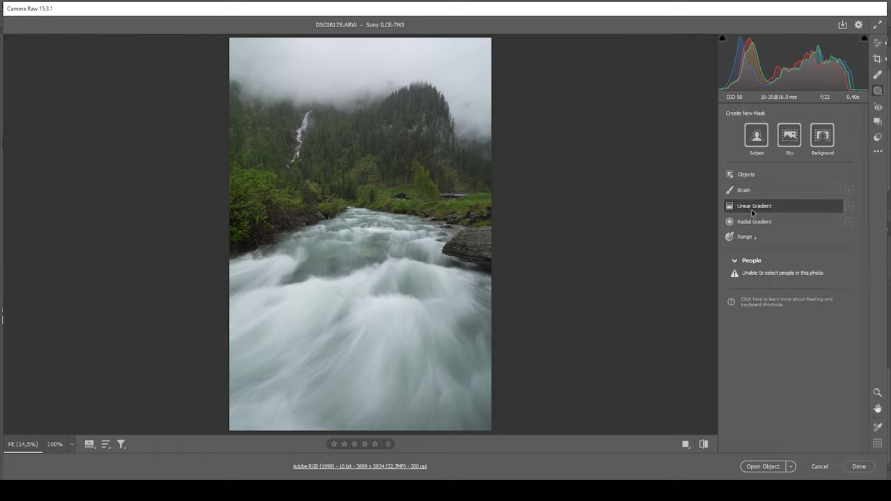
left_click(752, 209)
left_click_drag(362, 258, 353, 189)
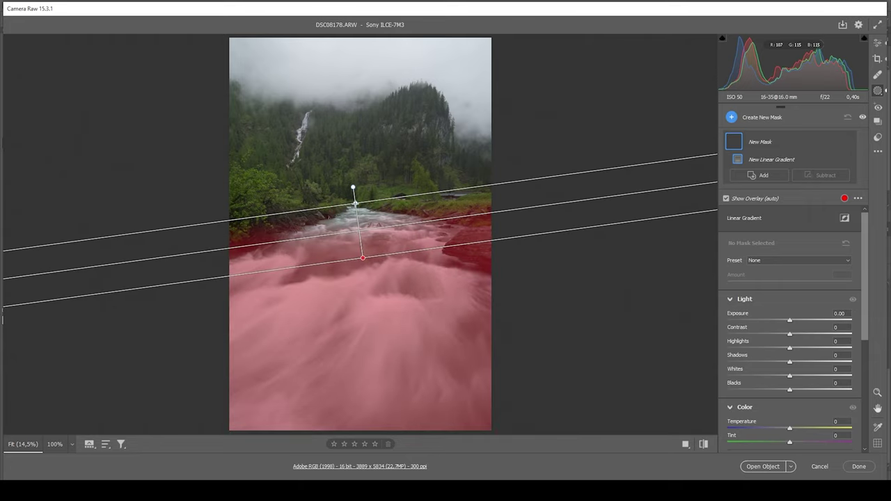
left_click_drag(363, 258, 370, 284)
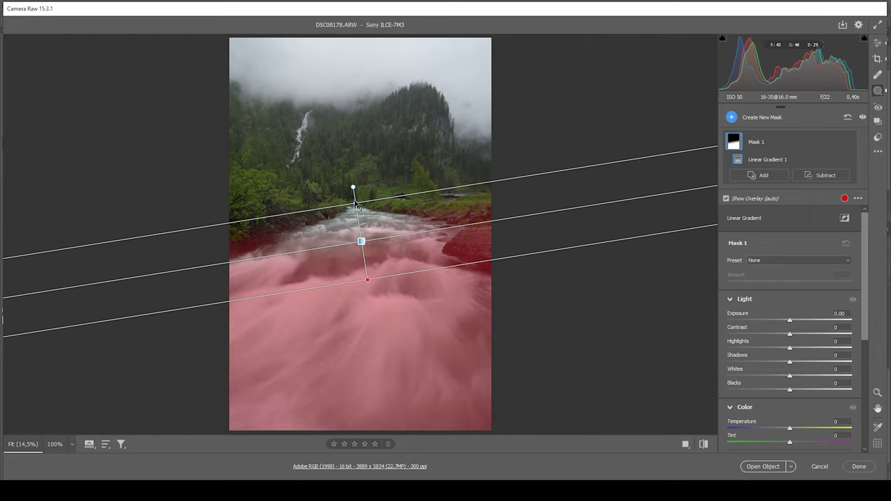
left_click_drag(355, 203, 354, 192)
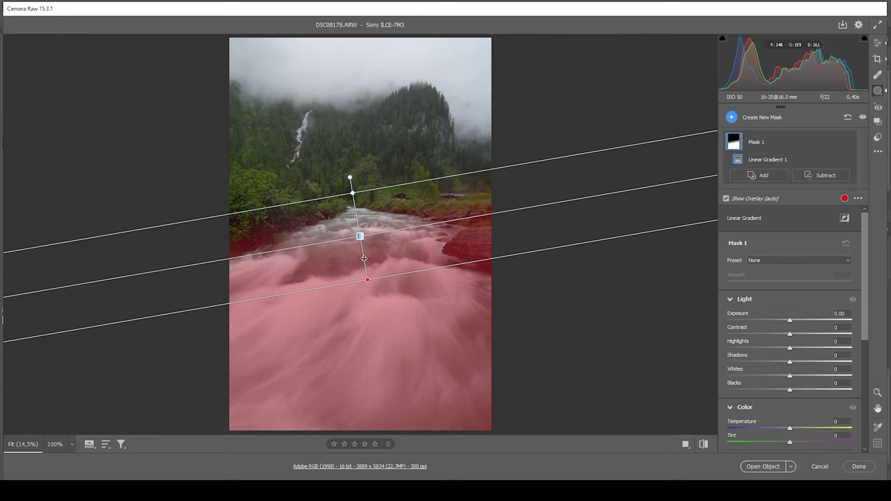
left_click(727, 198)
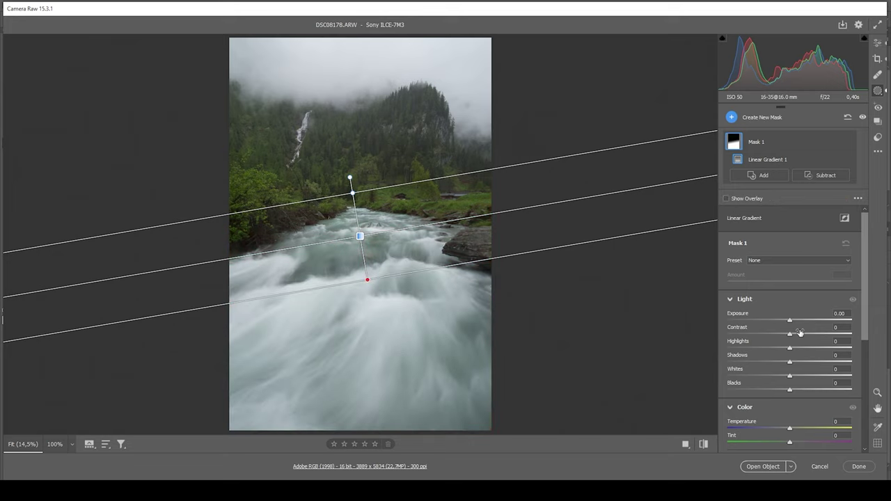
- Give the river mask Saturation +48, Clarity +22 and Texture +22
scroll(799, 332, "down", 5)
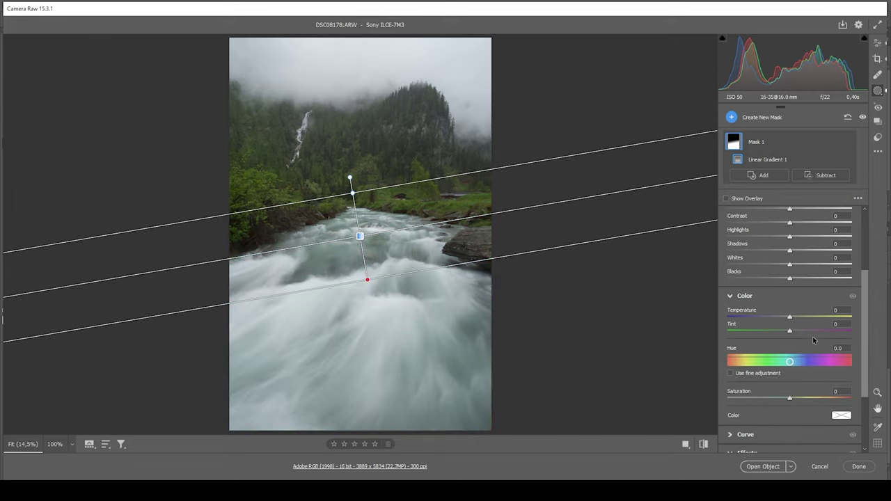
left_click_drag(789, 345, 819, 346)
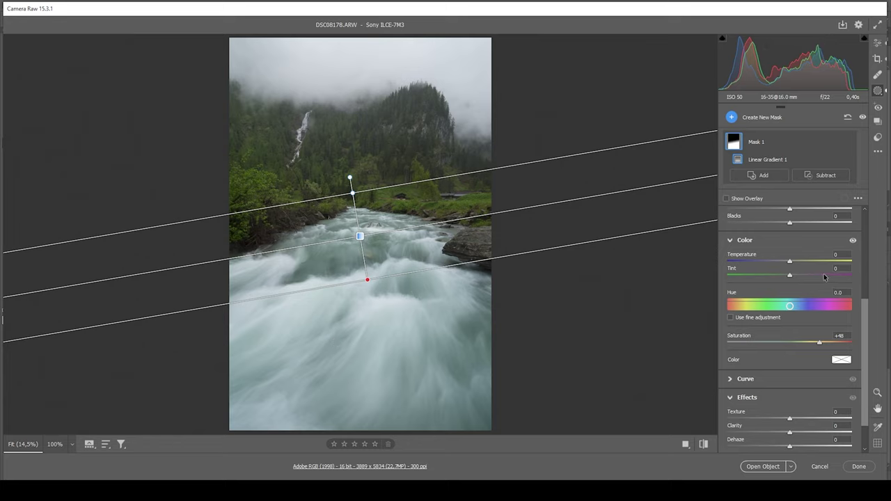
scroll(809, 301, "down", 1)
left_click_drag(790, 392, 805, 395)
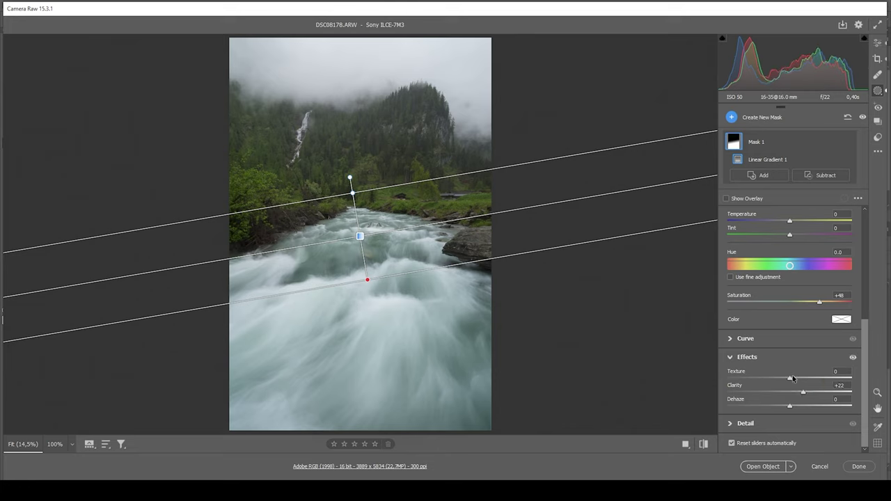
left_click_drag(792, 378, 805, 378)
- Draw a rotated radial gradient ellipse centred on the distant waterfall
left_click(731, 117)
left_click(761, 201)
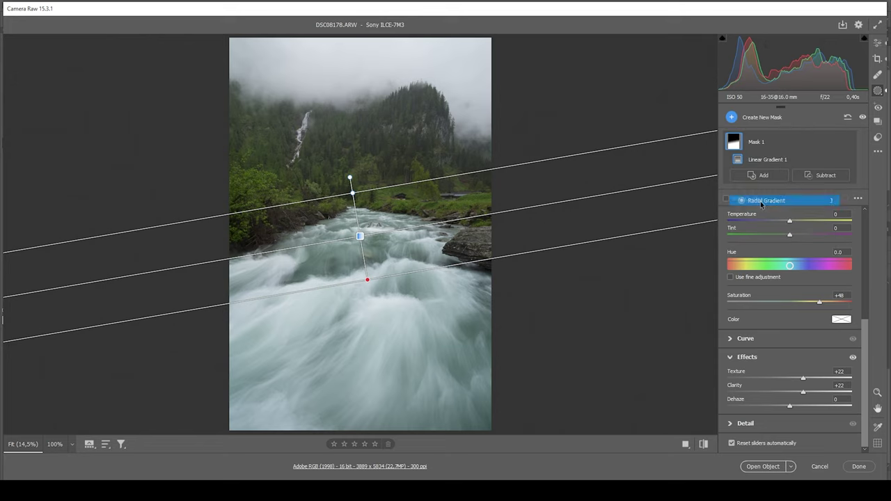
left_click_drag(287, 140, 302, 175)
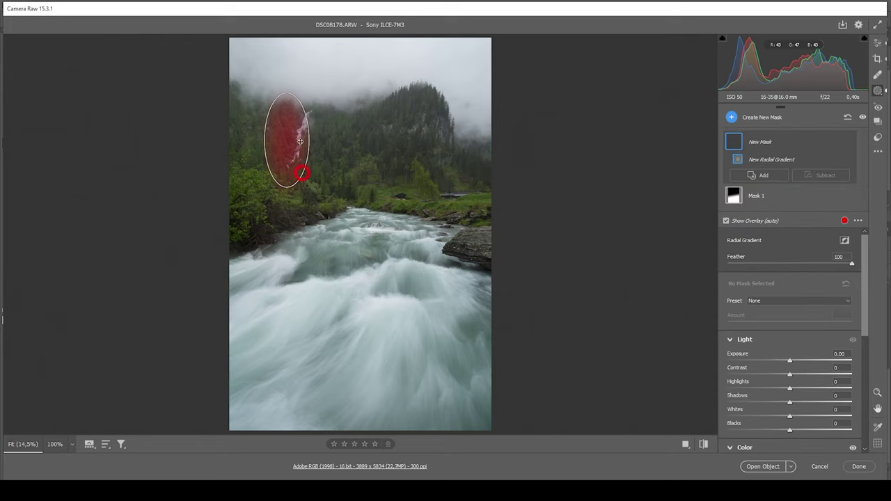
left_click_drag(288, 85, 295, 85)
left_click_drag(293, 121, 314, 121)
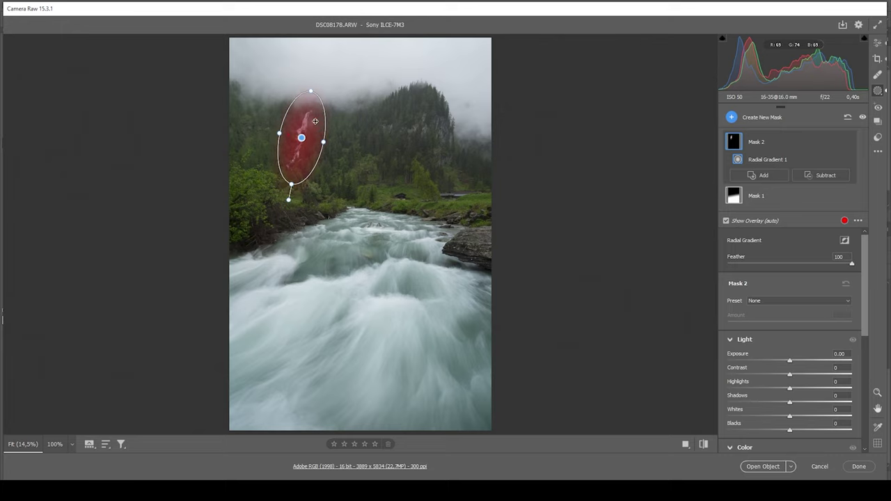
left_click_drag(314, 121, 314, 125)
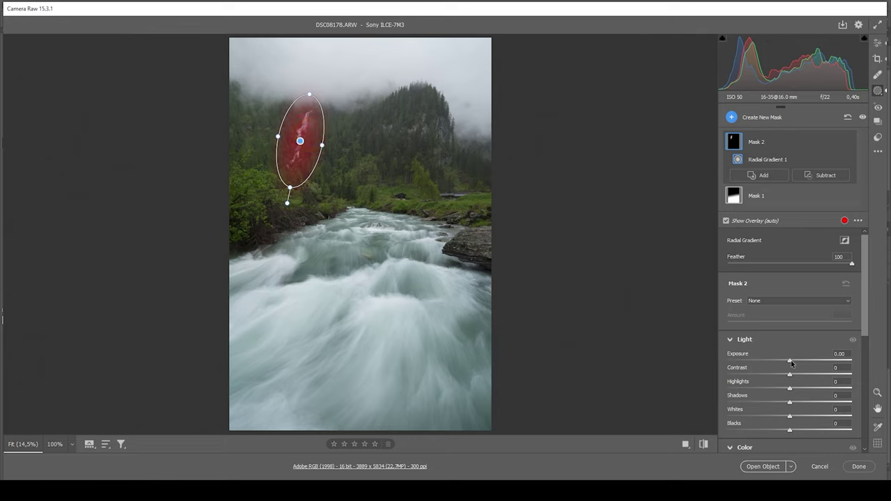
- Set the waterfall mask to Exposure +0.40 and Clarity +24
left_click_drag(791, 359, 798, 363)
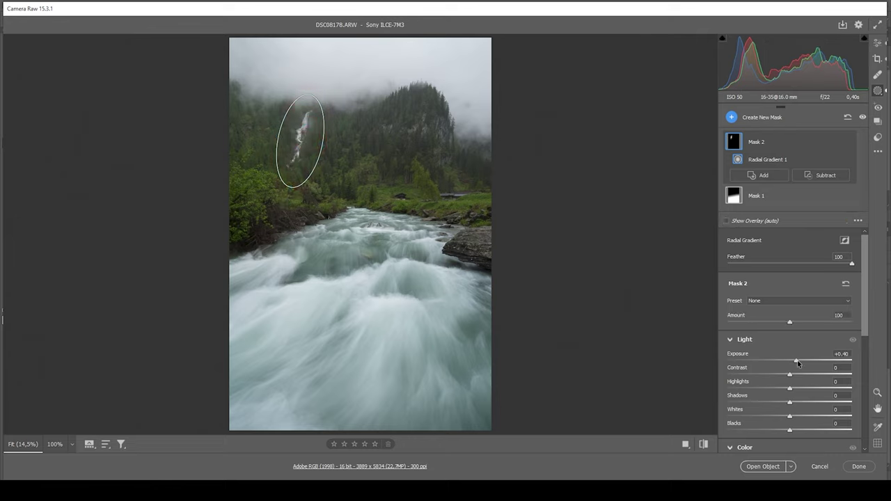
left_click_drag(798, 363, 798, 363)
scroll(811, 407, "down", 2)
scroll(811, 407, "down", 6)
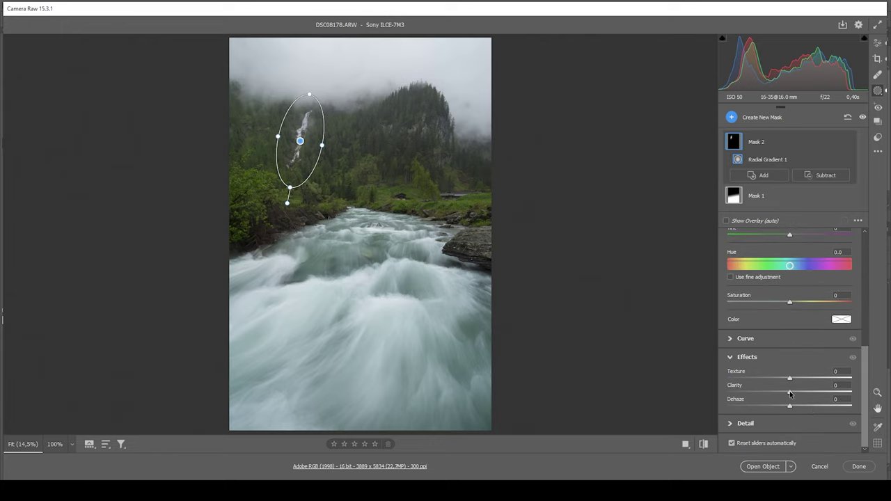
left_click_drag(789, 390, 806, 395)
left_click_drag(804, 394, 803, 395)
- Draw a linear gradient down from the top sky and set its Exposure to -1.10
left_click(736, 119)
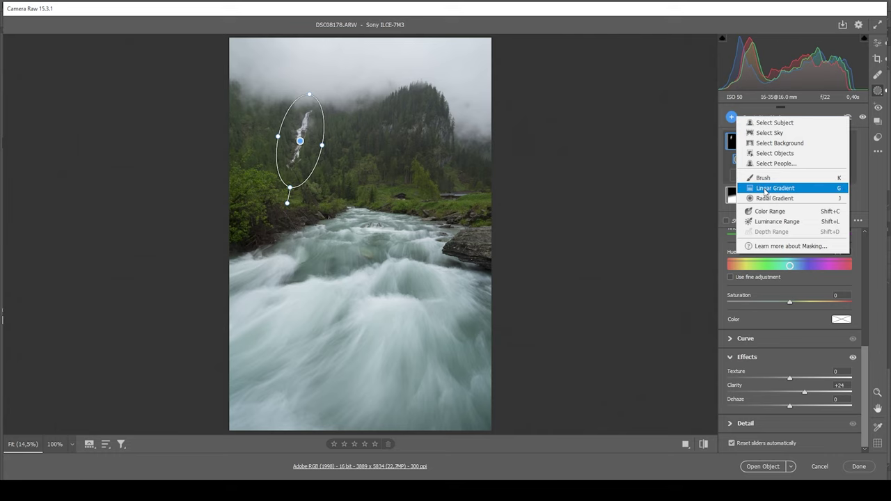
key("Escape")
key("g")
left_click_drag(330, 51, 339, 146)
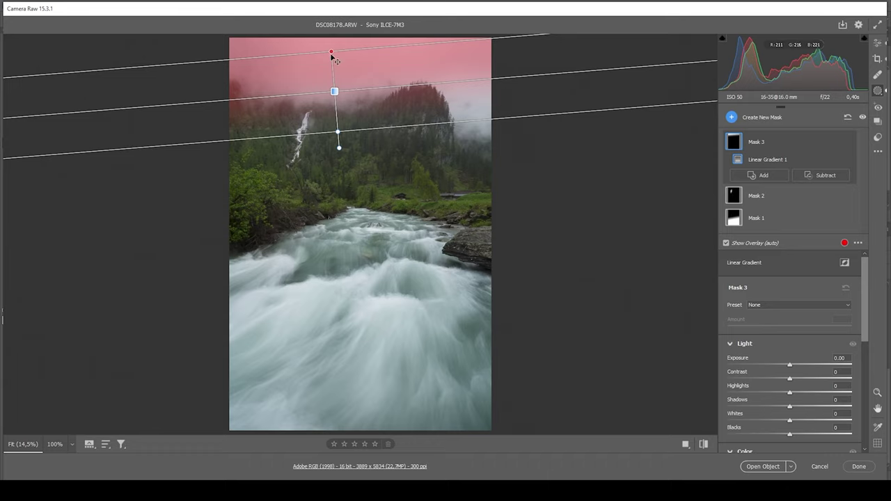
left_click_drag(789, 367, 771, 366)
mouse_move(339, 131)
left_mouse_down()
mouse_move(351, 119)
mouse_move(341, 134)
left_mouse_up()
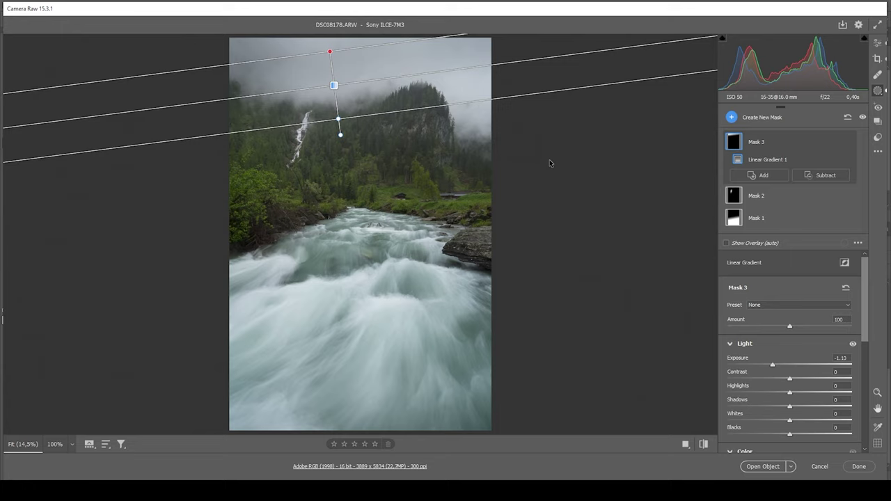
left_click(741, 117)
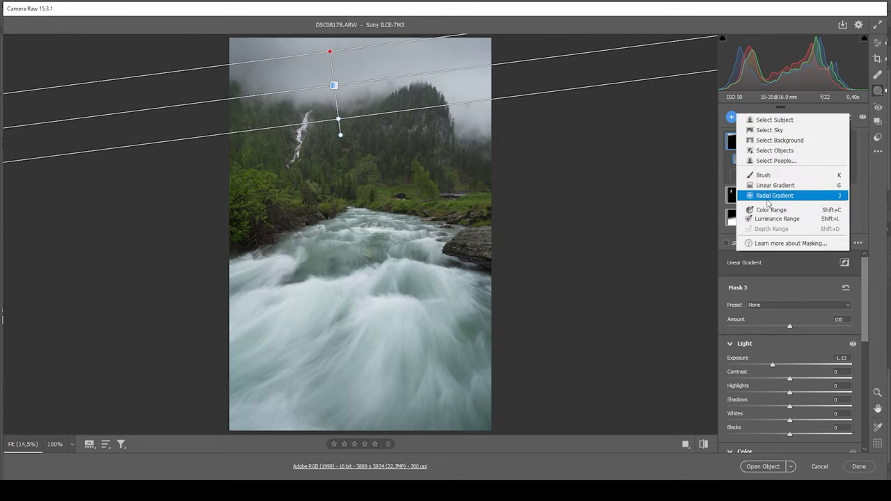
- Place a radial mask on the right hillside with Exposure +1.00 and Dehaze -13
left_click(767, 198)
left_click_drag(441, 146, 494, 174)
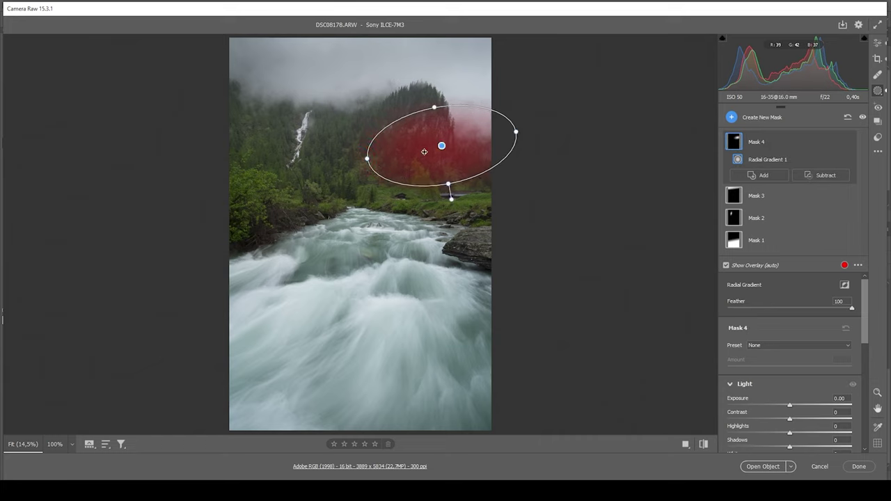
left_click_drag(442, 147, 488, 107)
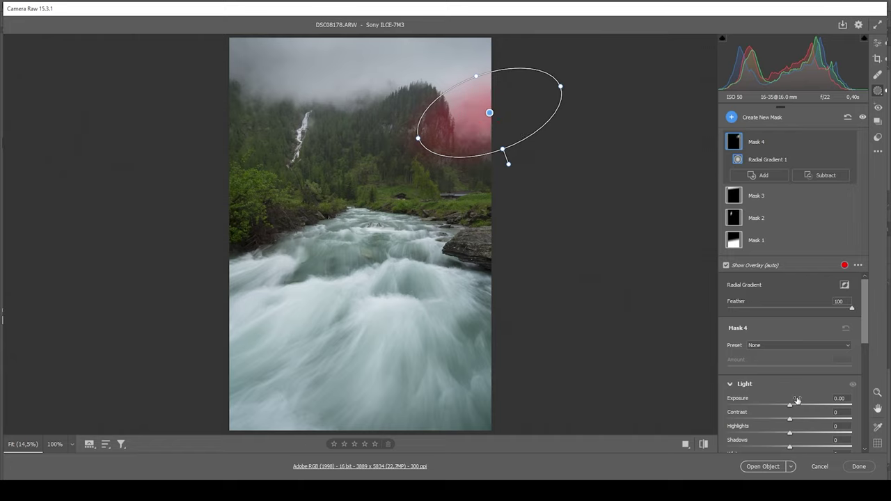
left_click(802, 404)
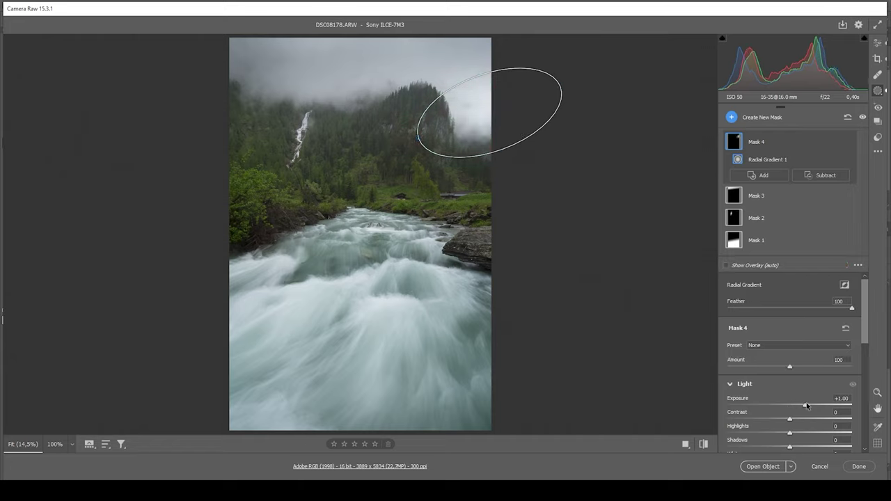
scroll(808, 403, "down", 5)
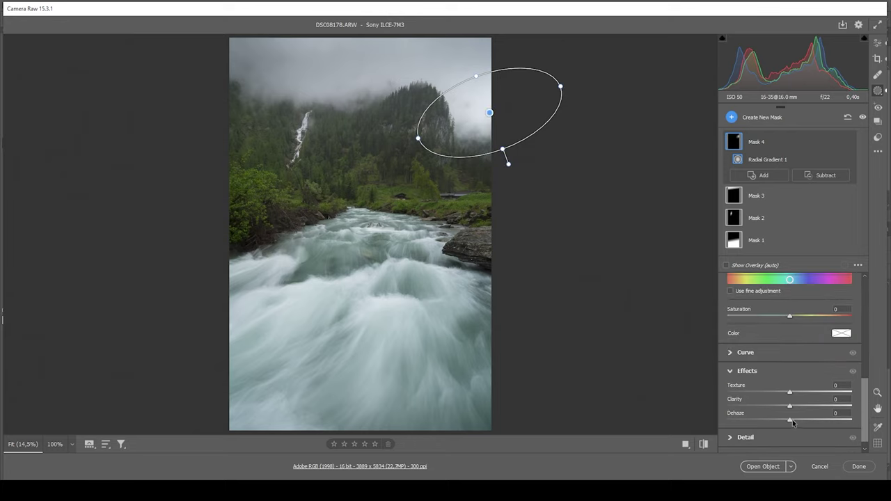
left_click_drag(791, 421, 787, 421)
left_click_drag(786, 422, 782, 421)
left_click(729, 119)
- Draw a radial mask over the central mountain: Saturation +12, Texture +13, Clarity +53
left_click(764, 198)
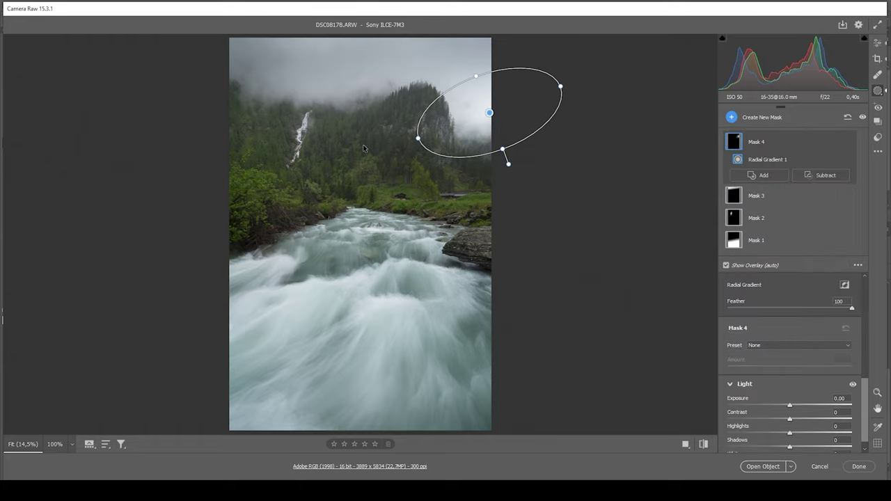
left_click_drag(363, 145, 416, 172)
scroll(797, 360, "down", 3)
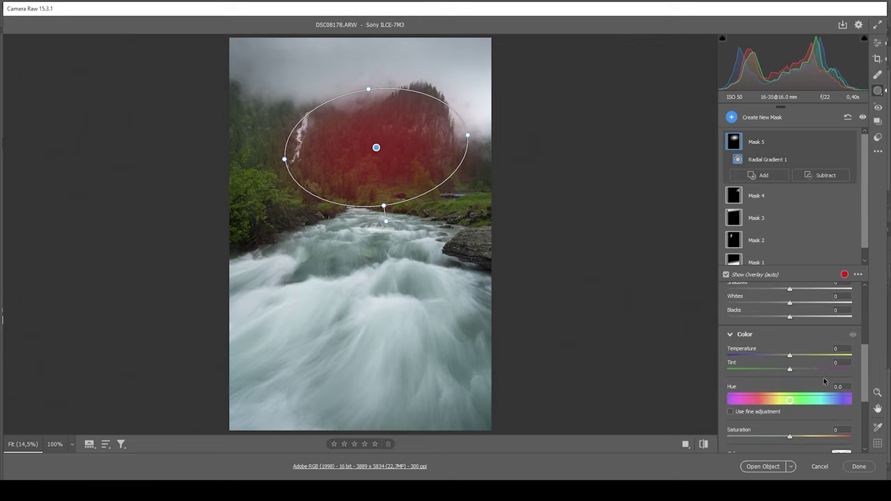
scroll(797, 360, "down", 3)
left_click_drag(789, 325, 797, 326)
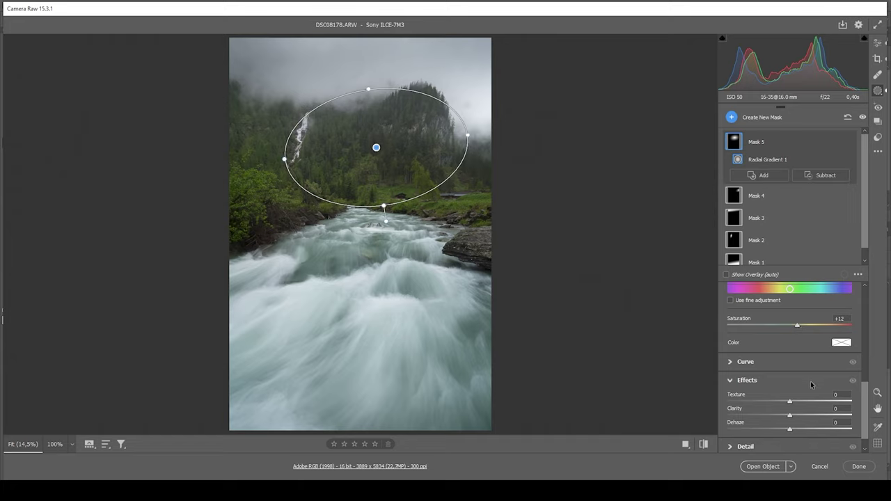
left_click_drag(791, 402, 822, 415)
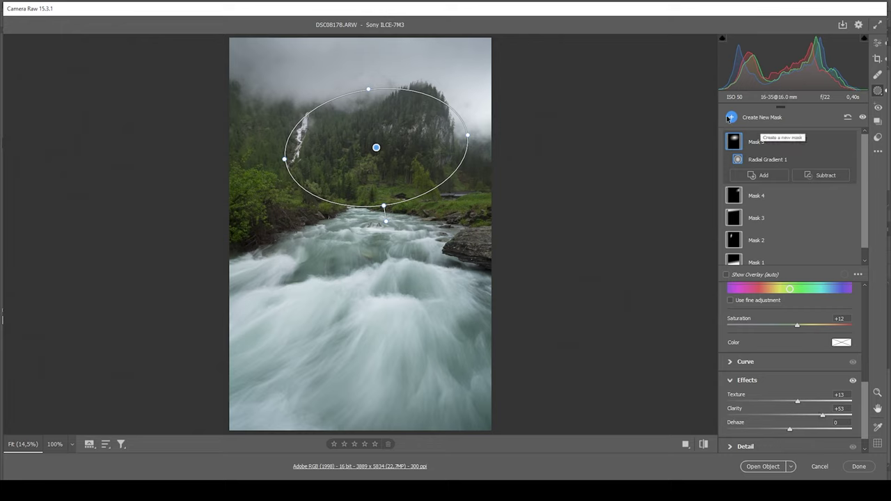
left_click(763, 174)
- Draw a bottom-up river gradient with Contrast +64 and Shadows -63, then toggle masks to compare
left_click(761, 190)
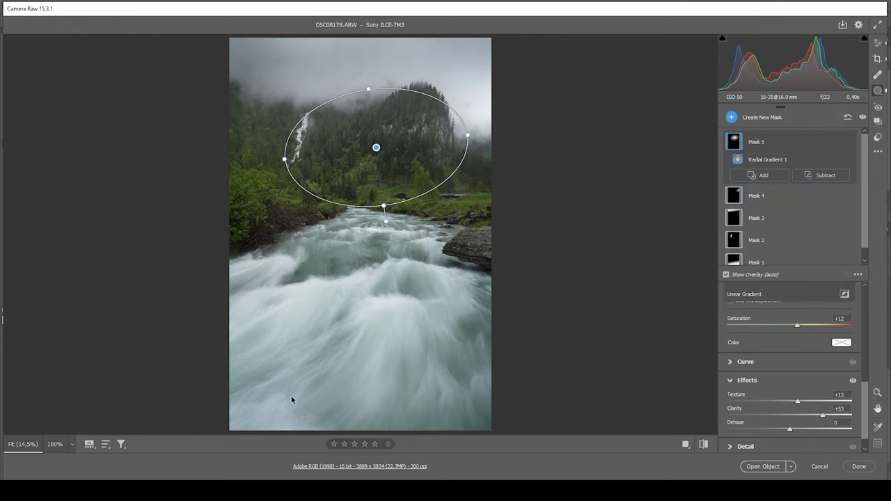
left_click_drag(372, 402, 371, 308)
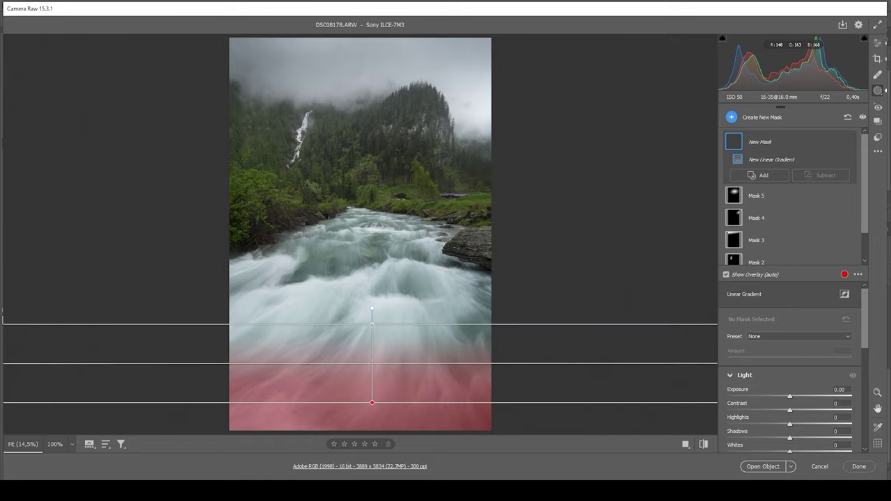
left_click_drag(372, 404, 374, 419)
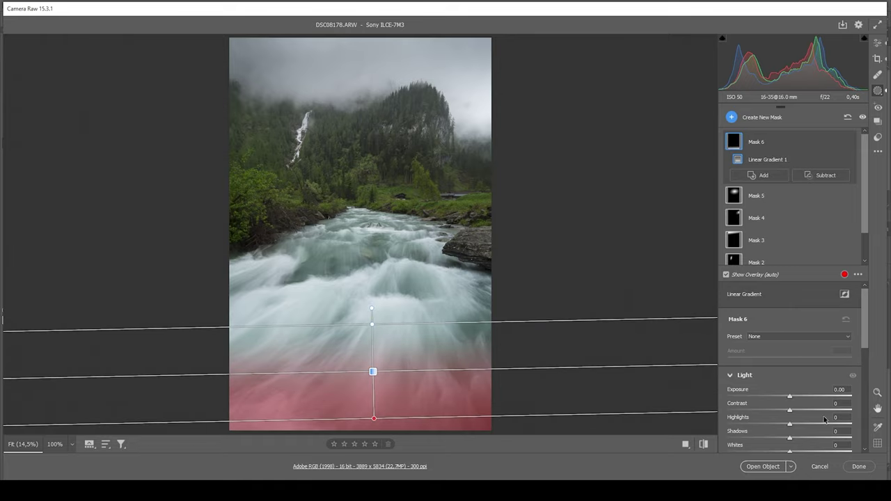
left_click_drag(791, 410, 834, 413)
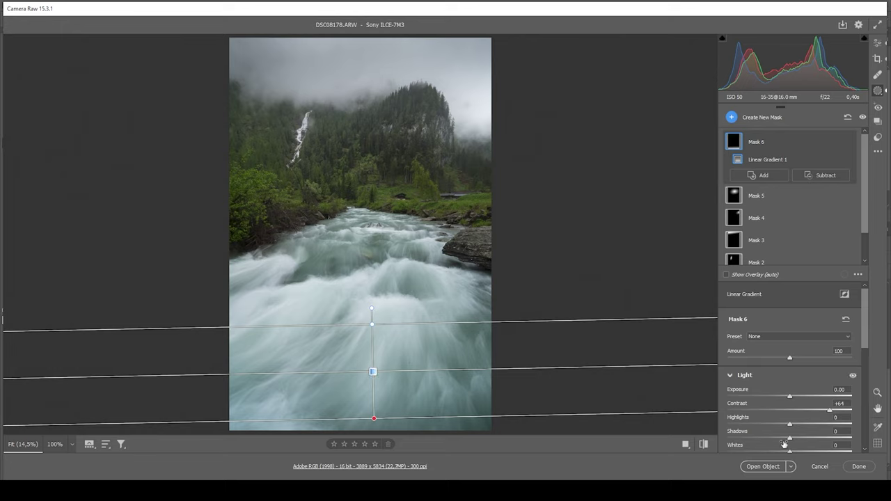
left_click_drag(790, 438, 747, 438)
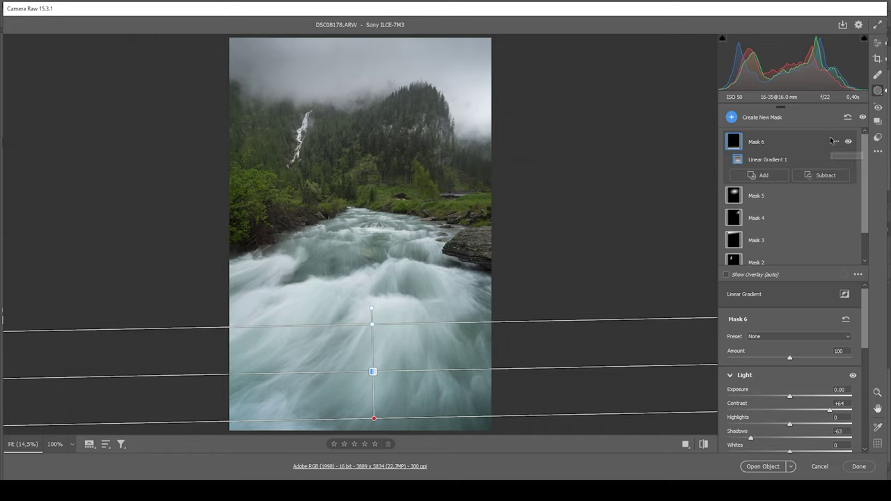
left_click(862, 117)
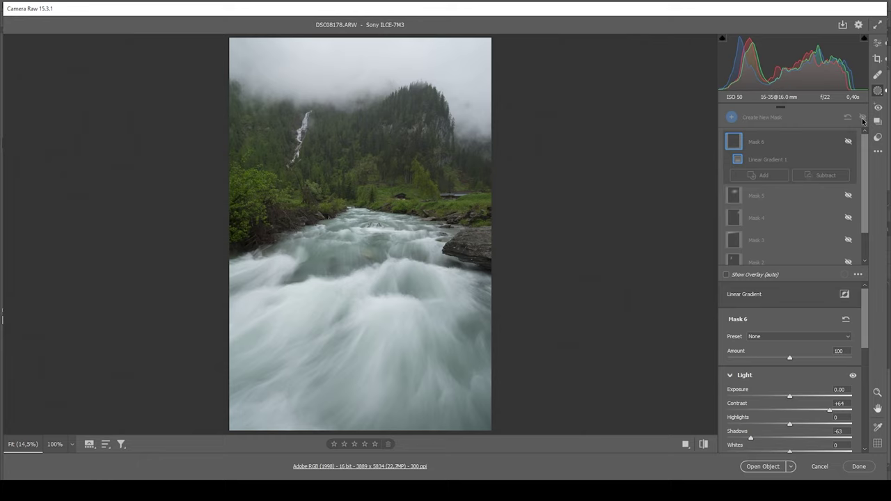
left_click(863, 118)
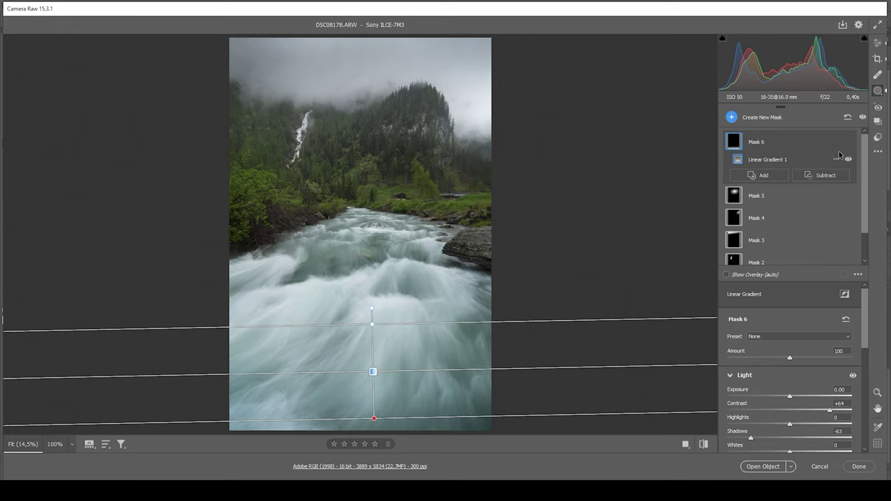
- Set Color Mixer saturation to Yellows -7, Greens -25, Aquas +22 and Blues +16
left_click(877, 43)
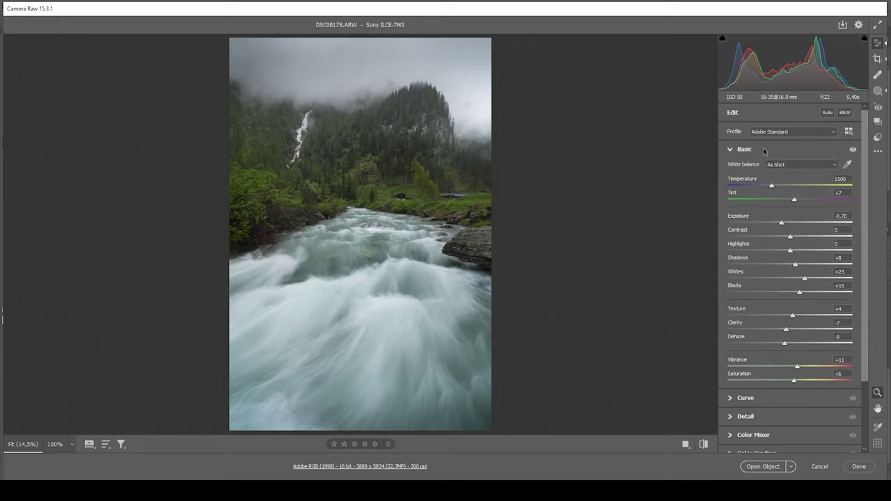
left_click(730, 150)
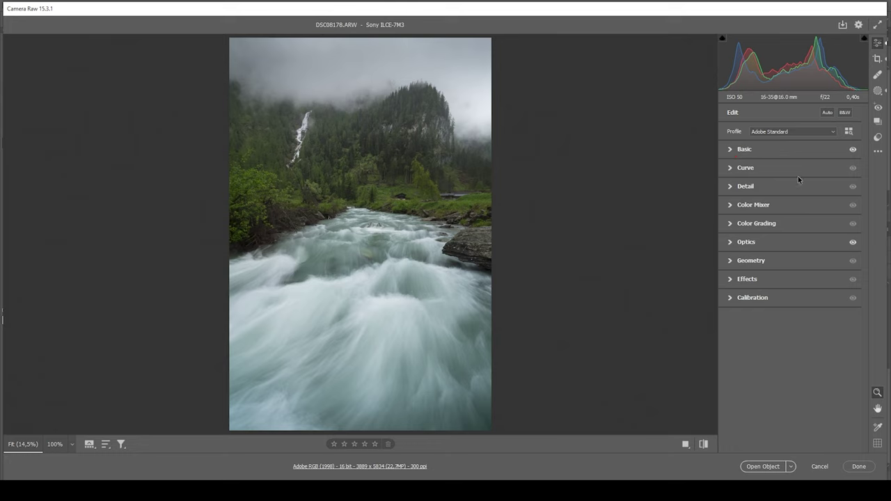
left_click(731, 205)
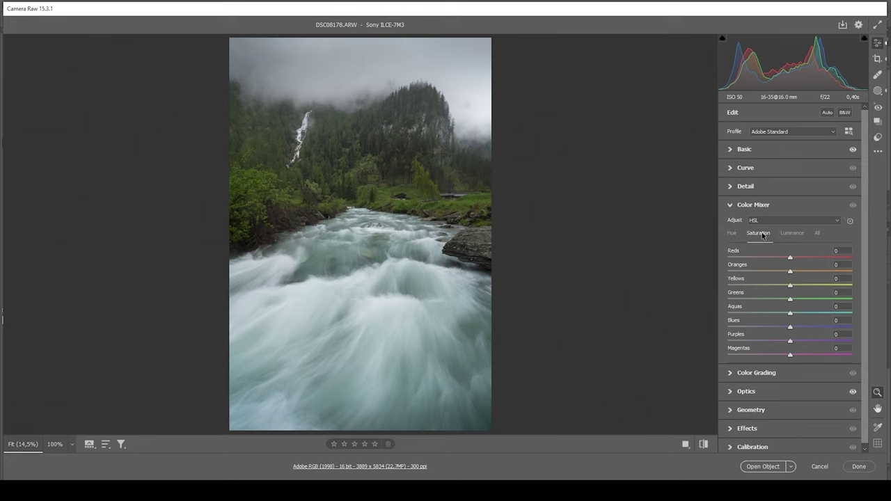
left_click_drag(791, 289, 801, 328)
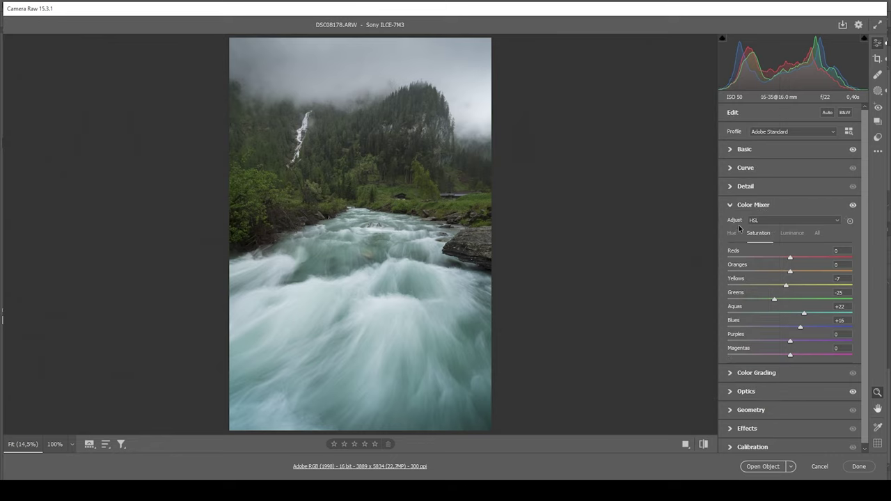
left_click(731, 205)
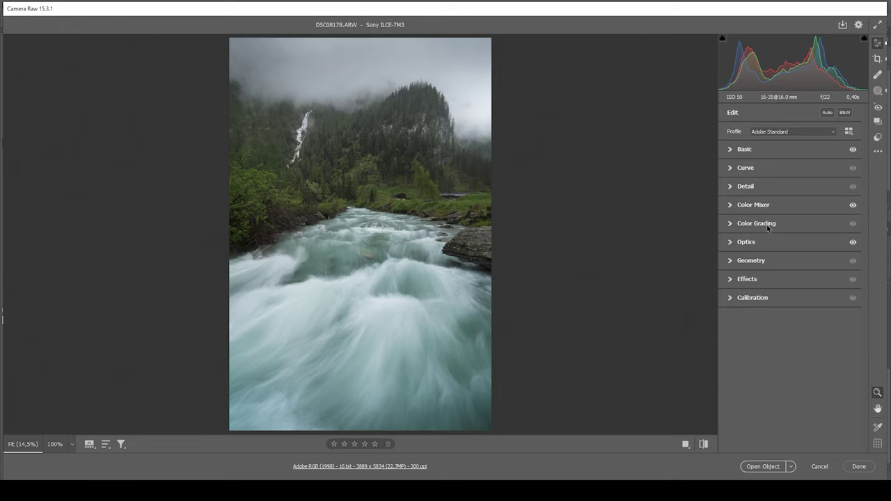
- Grade the shadows blue in Color Grading with Hue 222 and Saturation 6
left_click(729, 225)
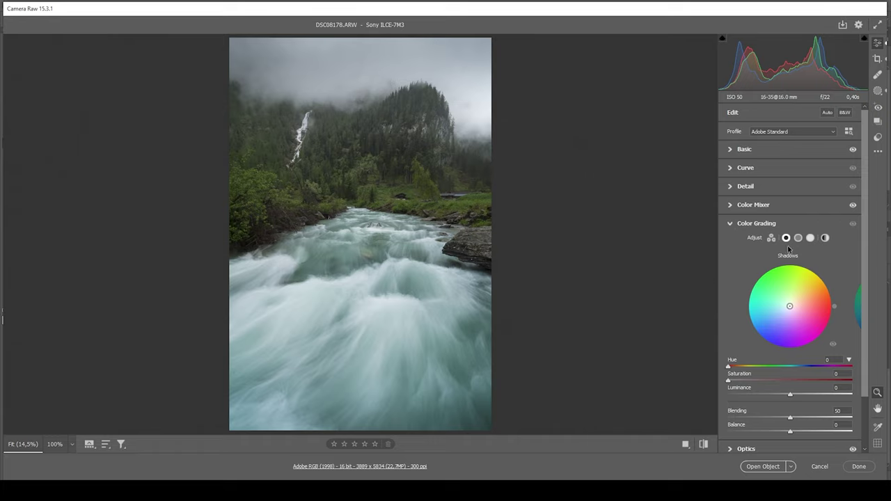
left_click_drag(729, 371, 805, 379)
left_click_drag(729, 383, 735, 383)
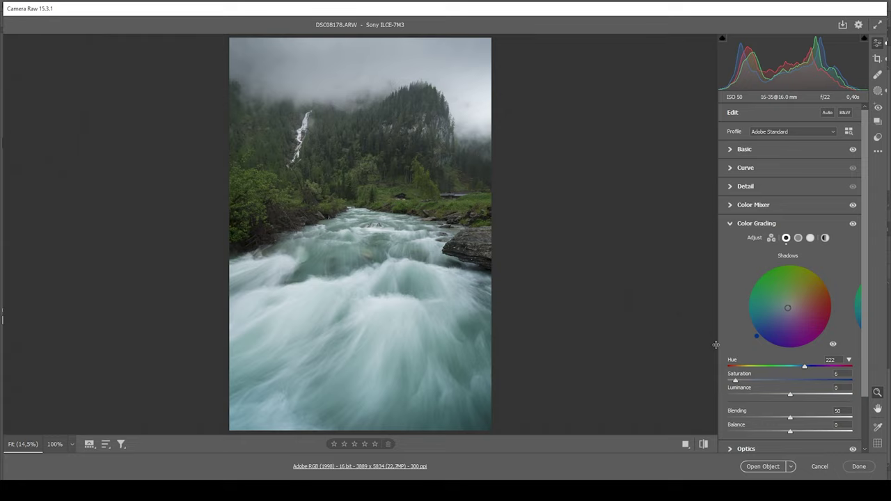
left_click(752, 223)
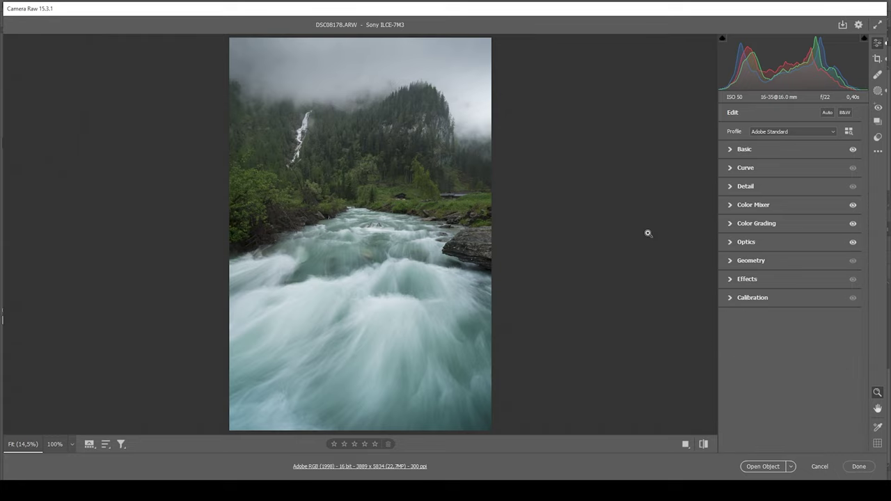
- Add a slight -7 vignette and raise Blue Primary Saturation to +22
left_click(730, 281)
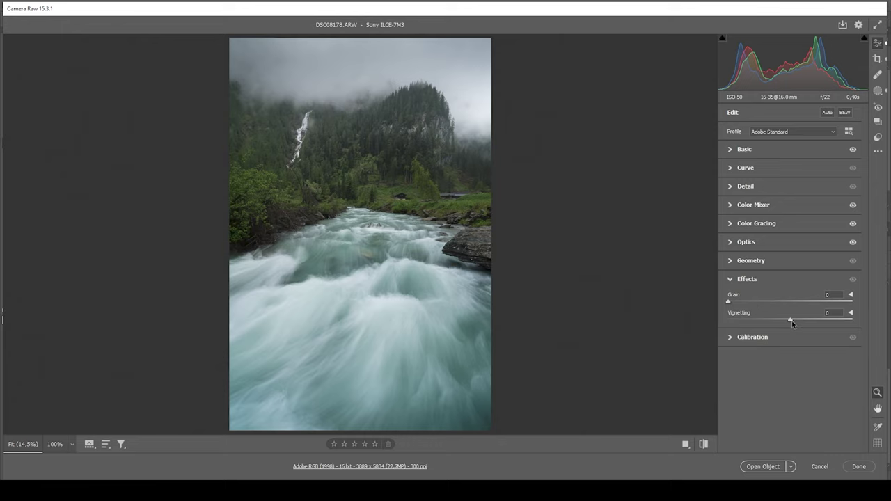
left_click_drag(791, 323, 786, 323)
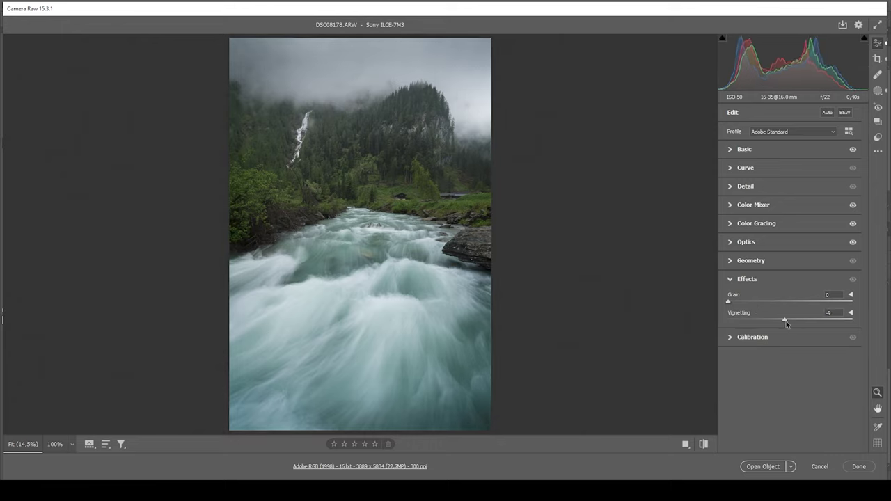
left_click(730, 281)
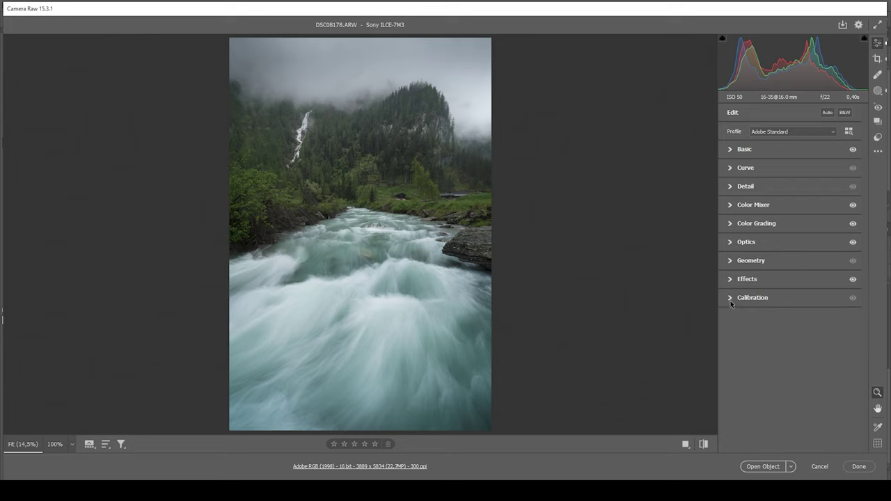
left_click(731, 301)
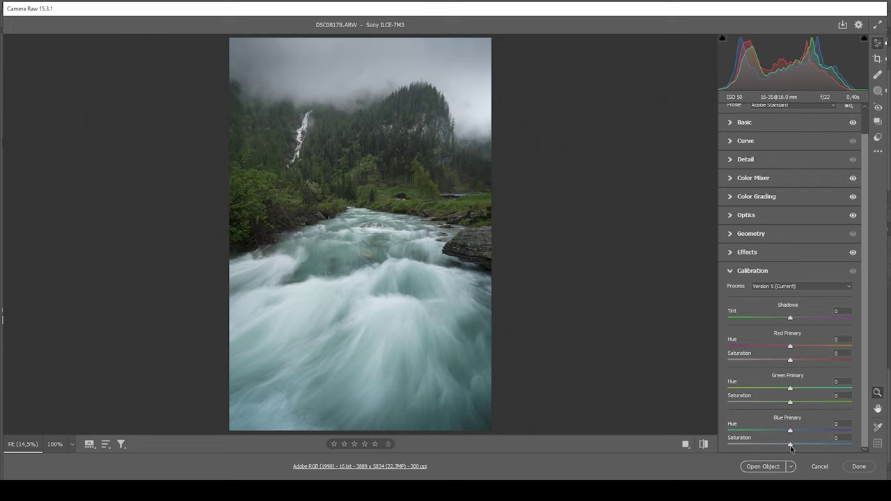
left_click_drag(789, 449, 805, 450)
left_click(732, 271)
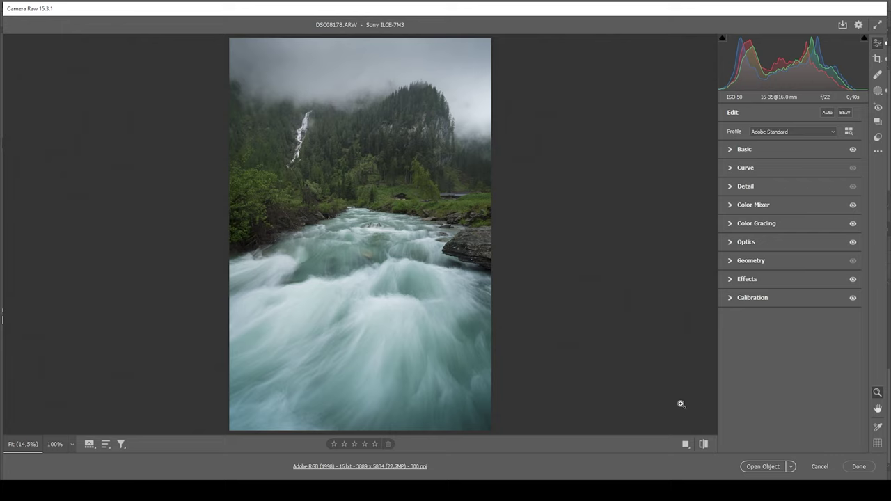
- Compare the edit against the original, then open it in Photoshop as DSC08178-1
left_click(704, 445)
left_click(703, 445)
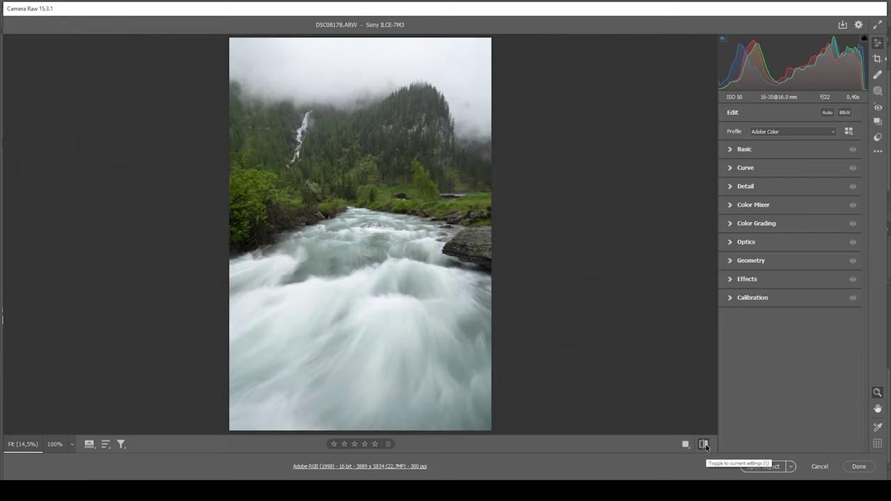
left_click(703, 445)
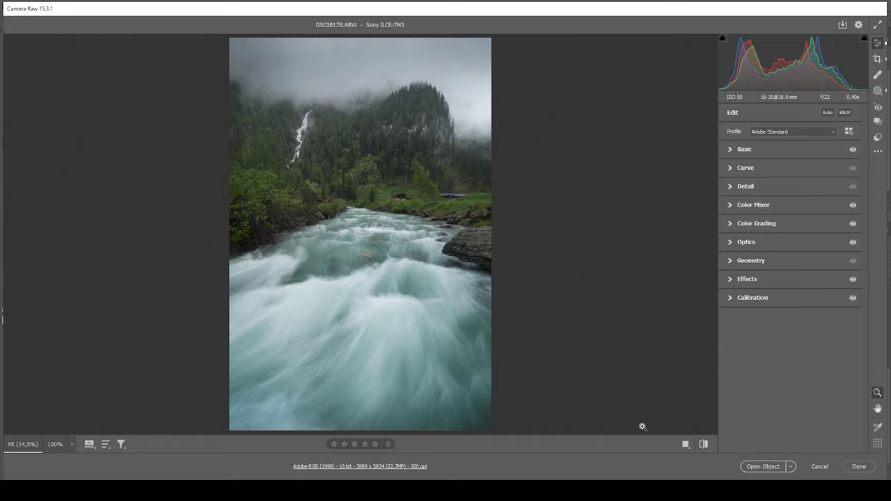
left_click(764, 466)
left_click(480, 13)
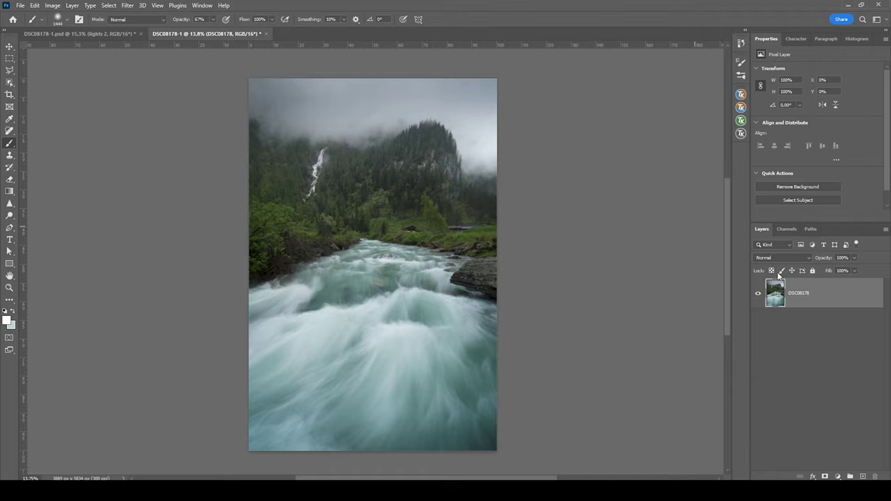
- Duplicate the DSC08178 layer and stretch the copy vertically to about 106.72% height
left_click(802, 293)
key("ctrl+j")
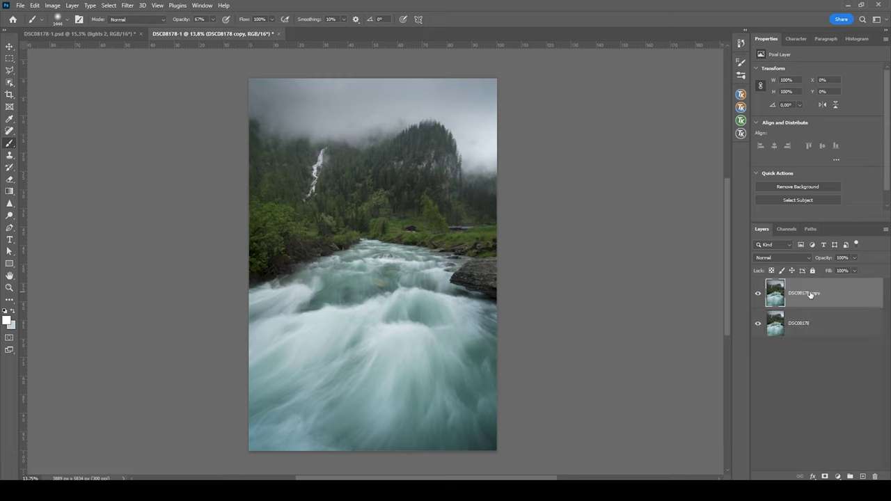
key("ctrl+t")
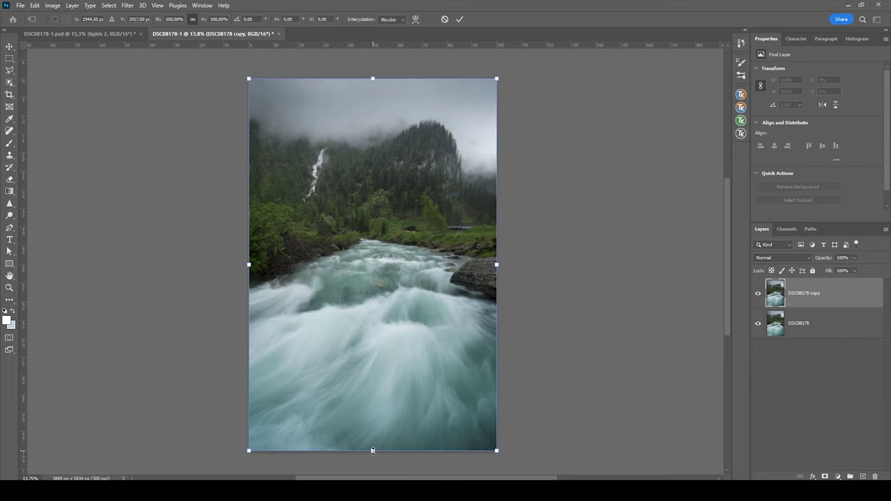
mouse_move(372, 450)
left_mouse_down()
mouse_move(373, 471)
mouse_move(373, 452)
left_mouse_up()
scroll(399, 400, "up", 1)
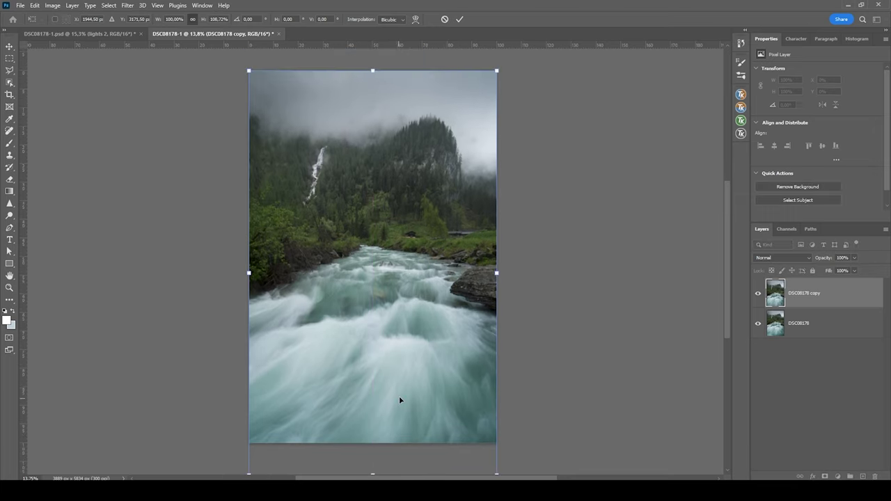
key("Return")
- Compare the stretched copy with the original, then shift it up about 2.25%
key("b")
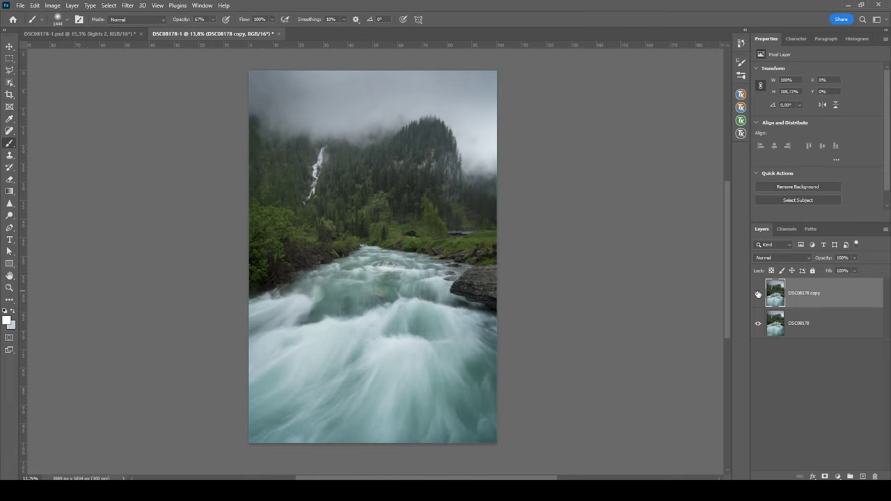
left_click(758, 293)
left_click(758, 294)
key("v")
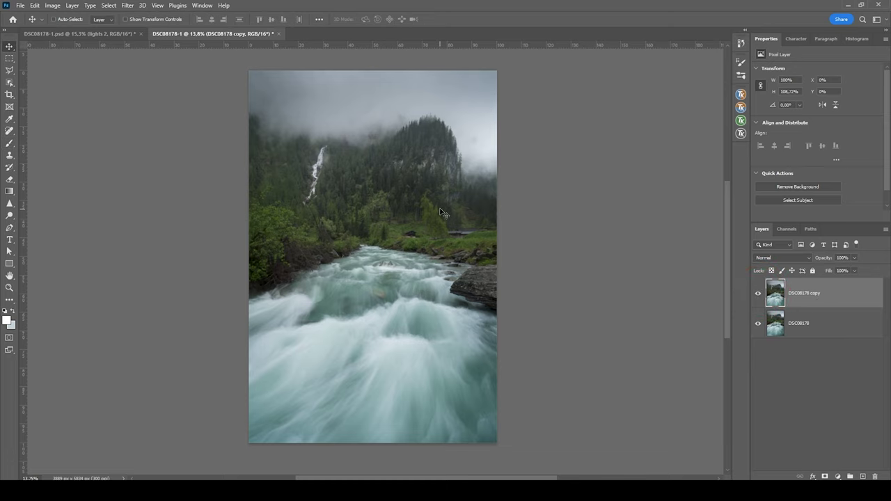
left_click_drag(440, 212, 442, 204)
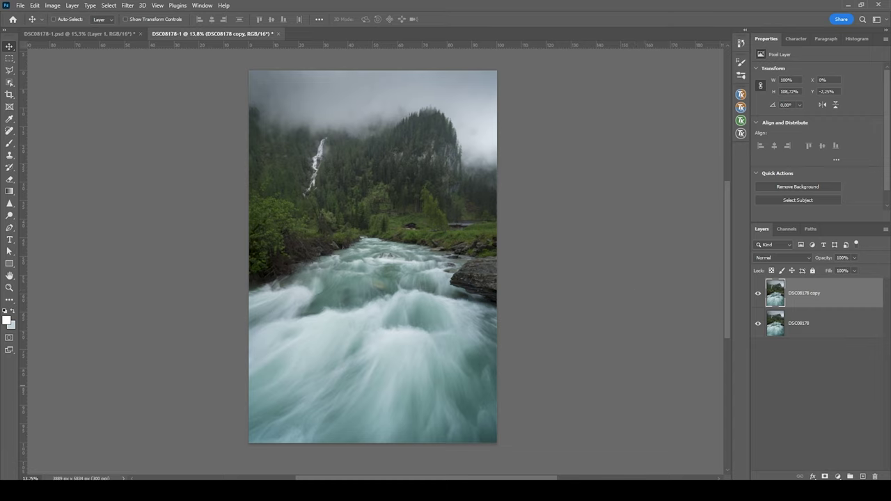
- Add an empty Layer 1 set to Overlay and load a highlights luminosity selection with Ctrl+Alt+2
left_click(862, 477)
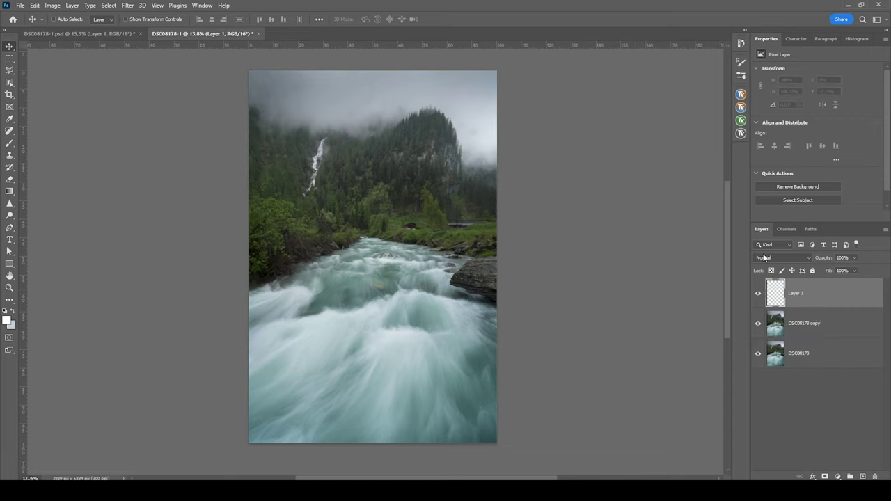
left_click(781, 257)
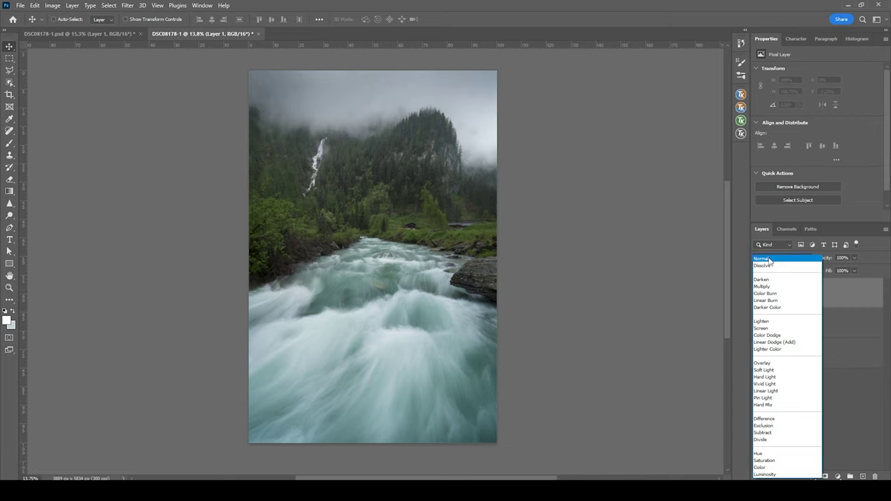
left_click(764, 364)
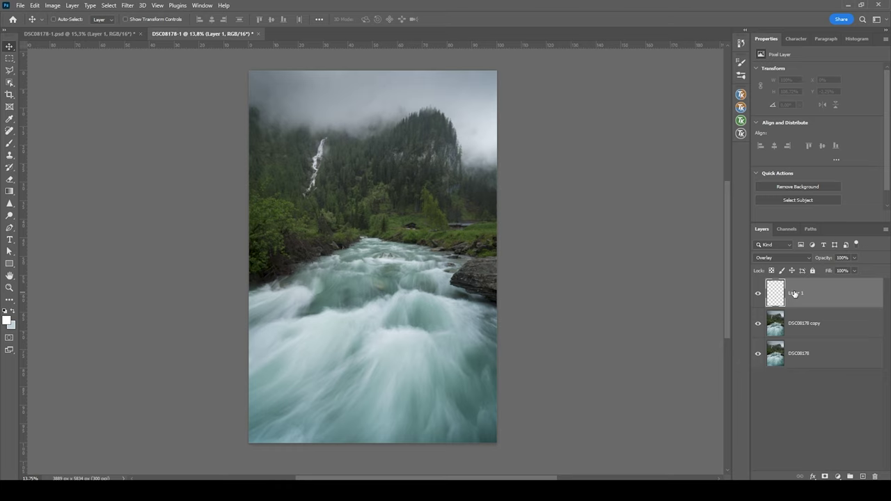
key("ctrl")
key("ctrl+alt+2")
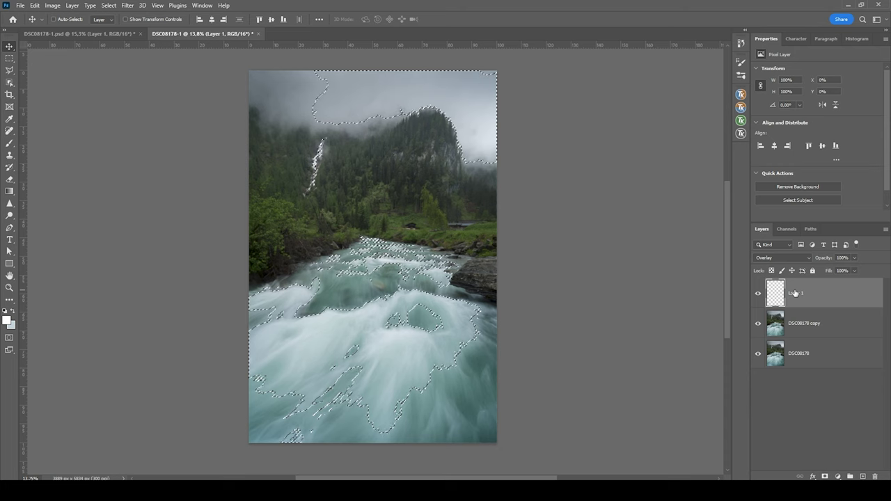